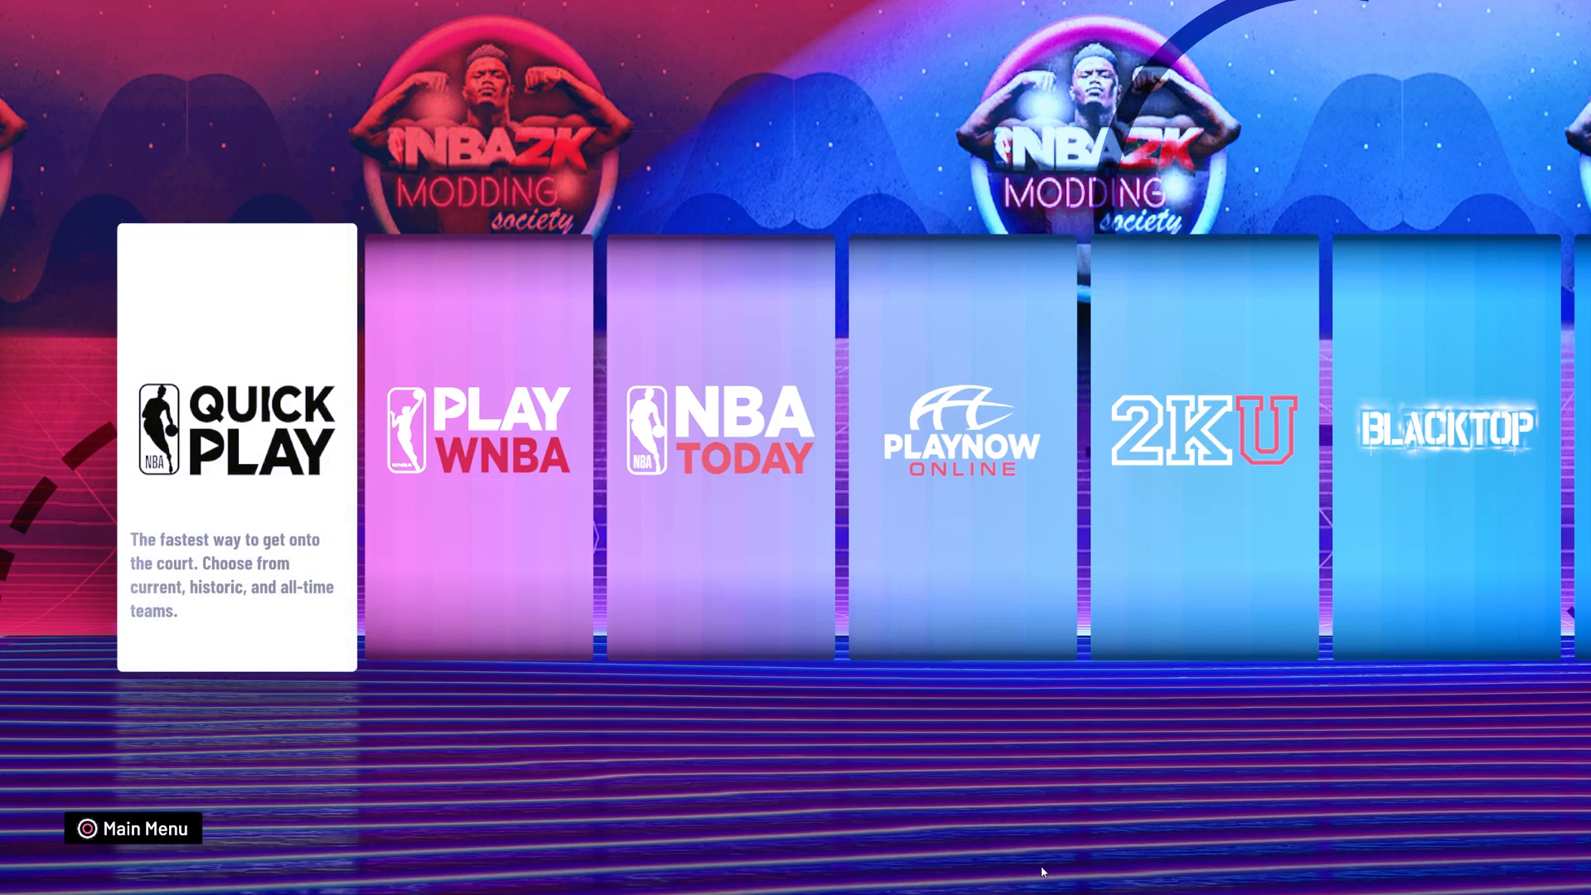
# - Browse across the NBA 2K21 game mode tiles, then switch out to the desktop
pyautogui.press('Right')
pyautogui.press('Right')
pyautogui.press('Right')
pyautogui.press('Right')
pyautogui.press('Left')
pyautogui.press('Left')
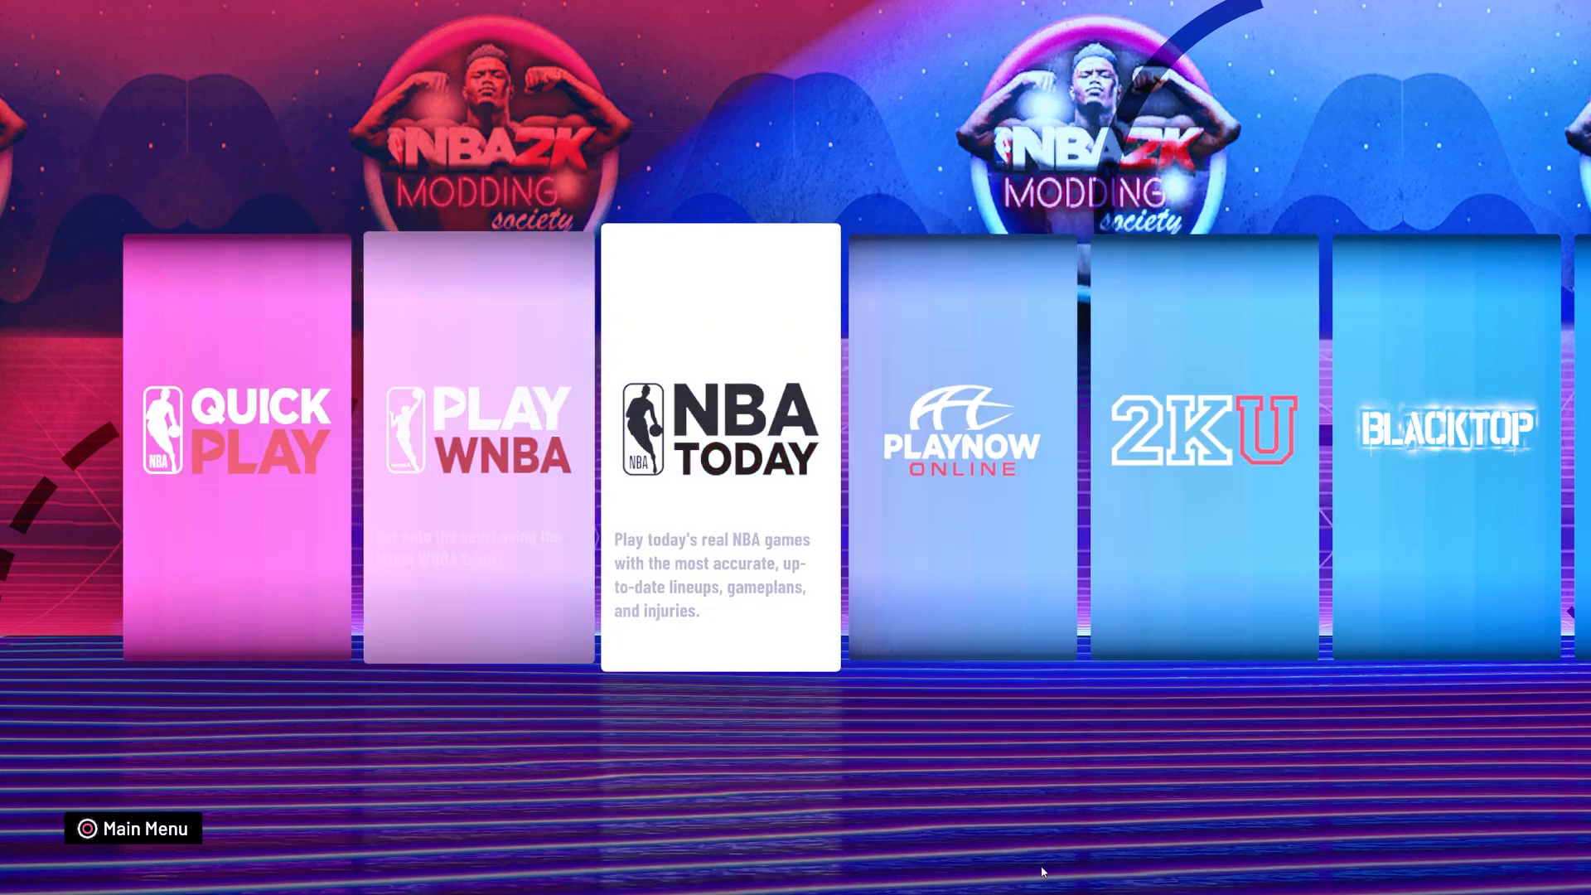
pyautogui.press('Left')
pyautogui.press('Left')
pyautogui.press('Right')
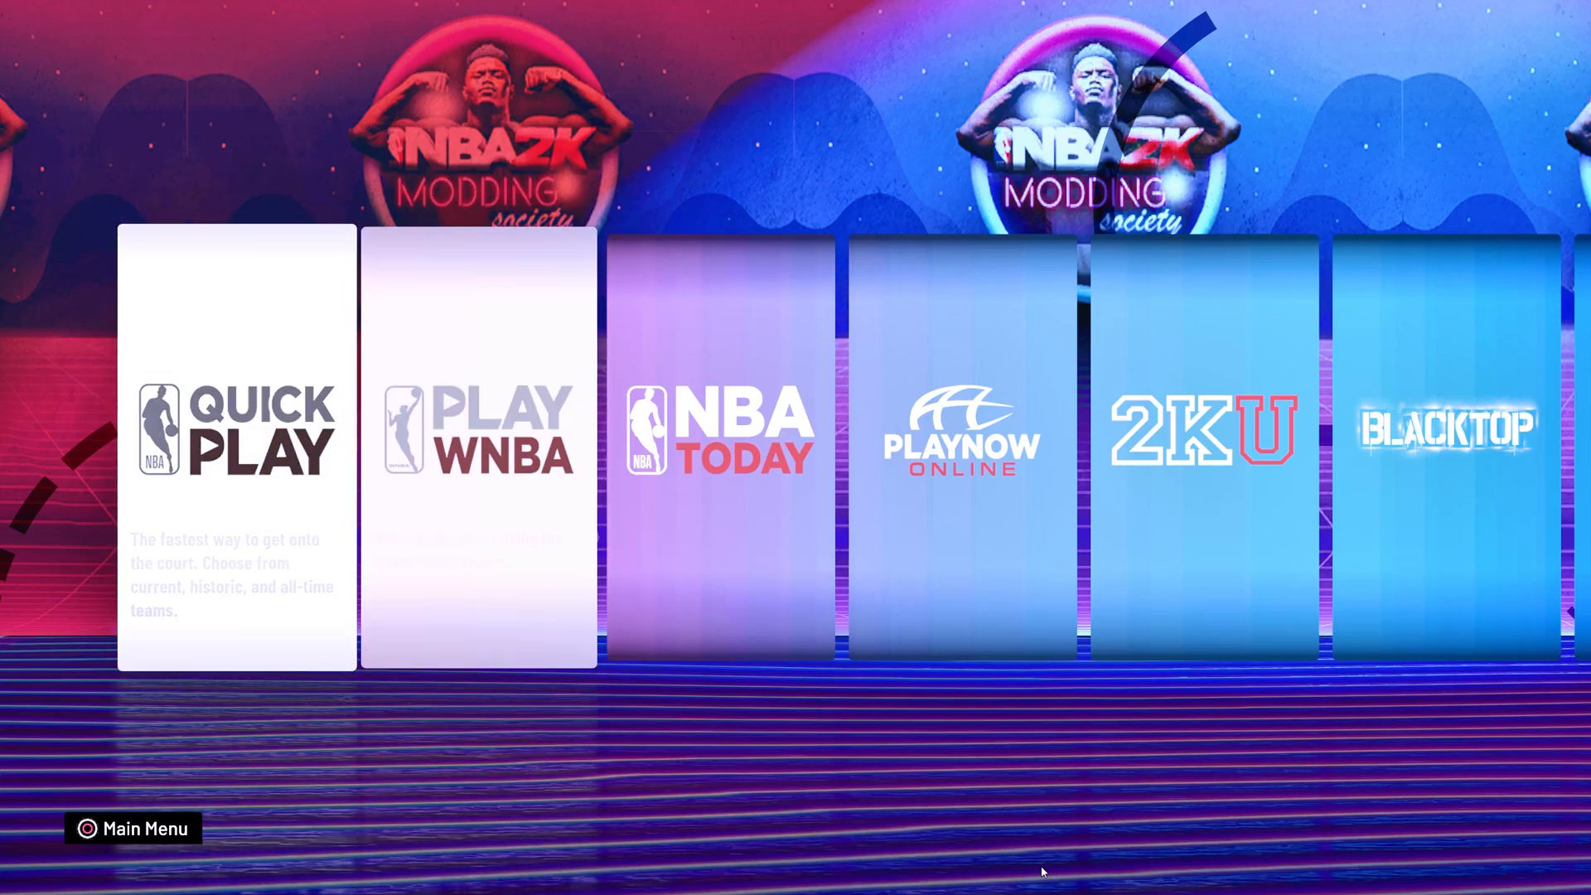
pyautogui.press('Left')
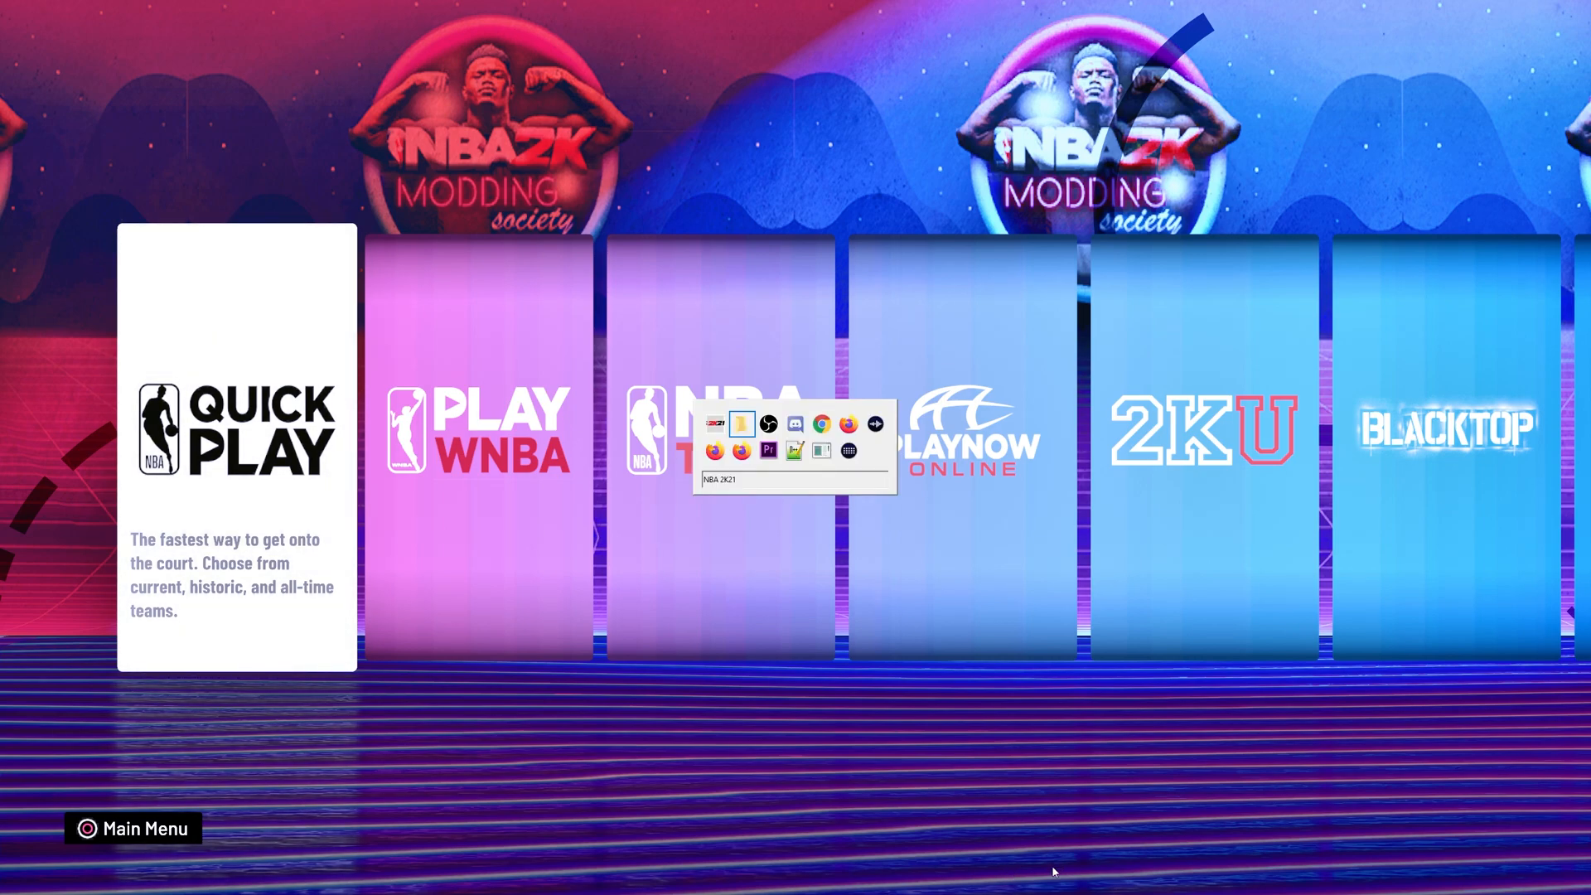
pyautogui.hotkey('alt', 'Tab')
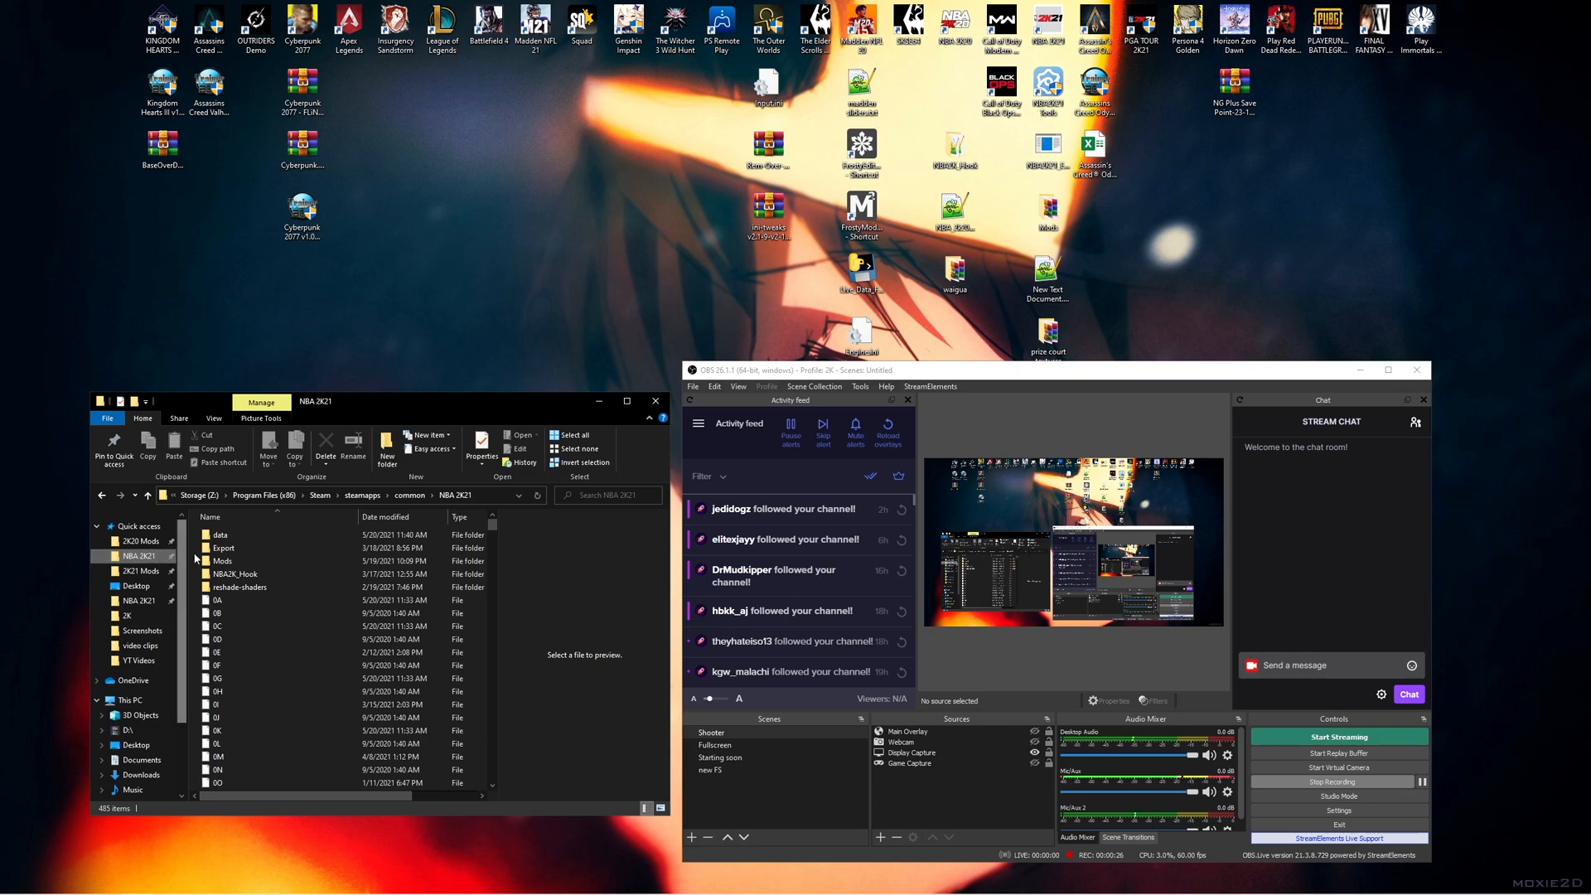
# - Move the NBA 2K21 install folder window to the top-left and enlarge it to show its file list
pyautogui.moveTo(562, 406); pyautogui.dragTo(530, 47)
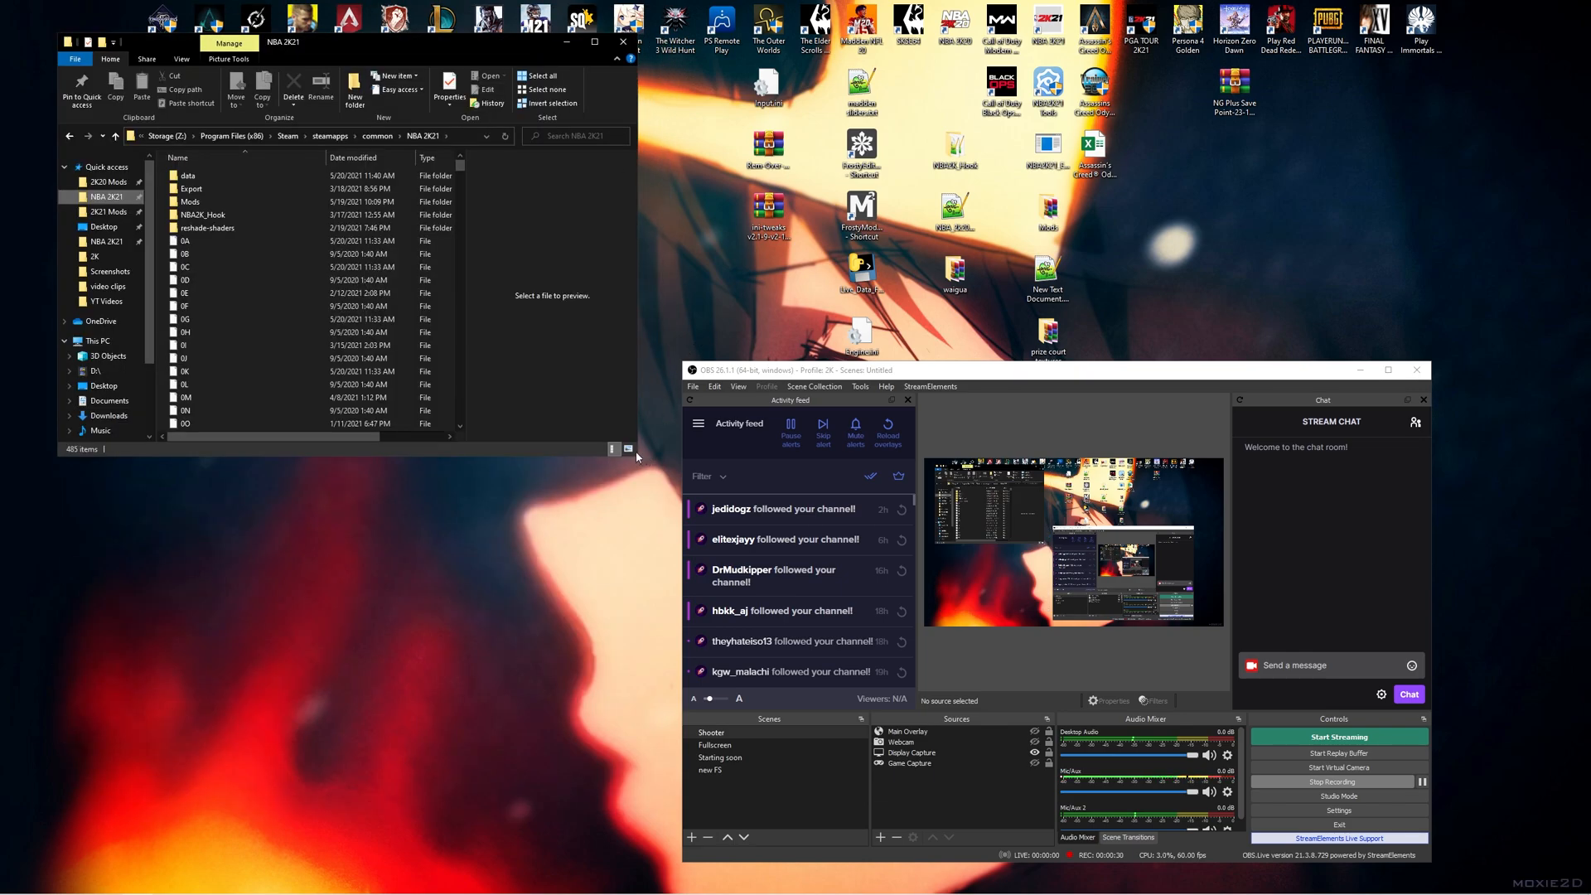
pyautogui.moveTo(636, 451); pyautogui.dragTo(1482, 810)
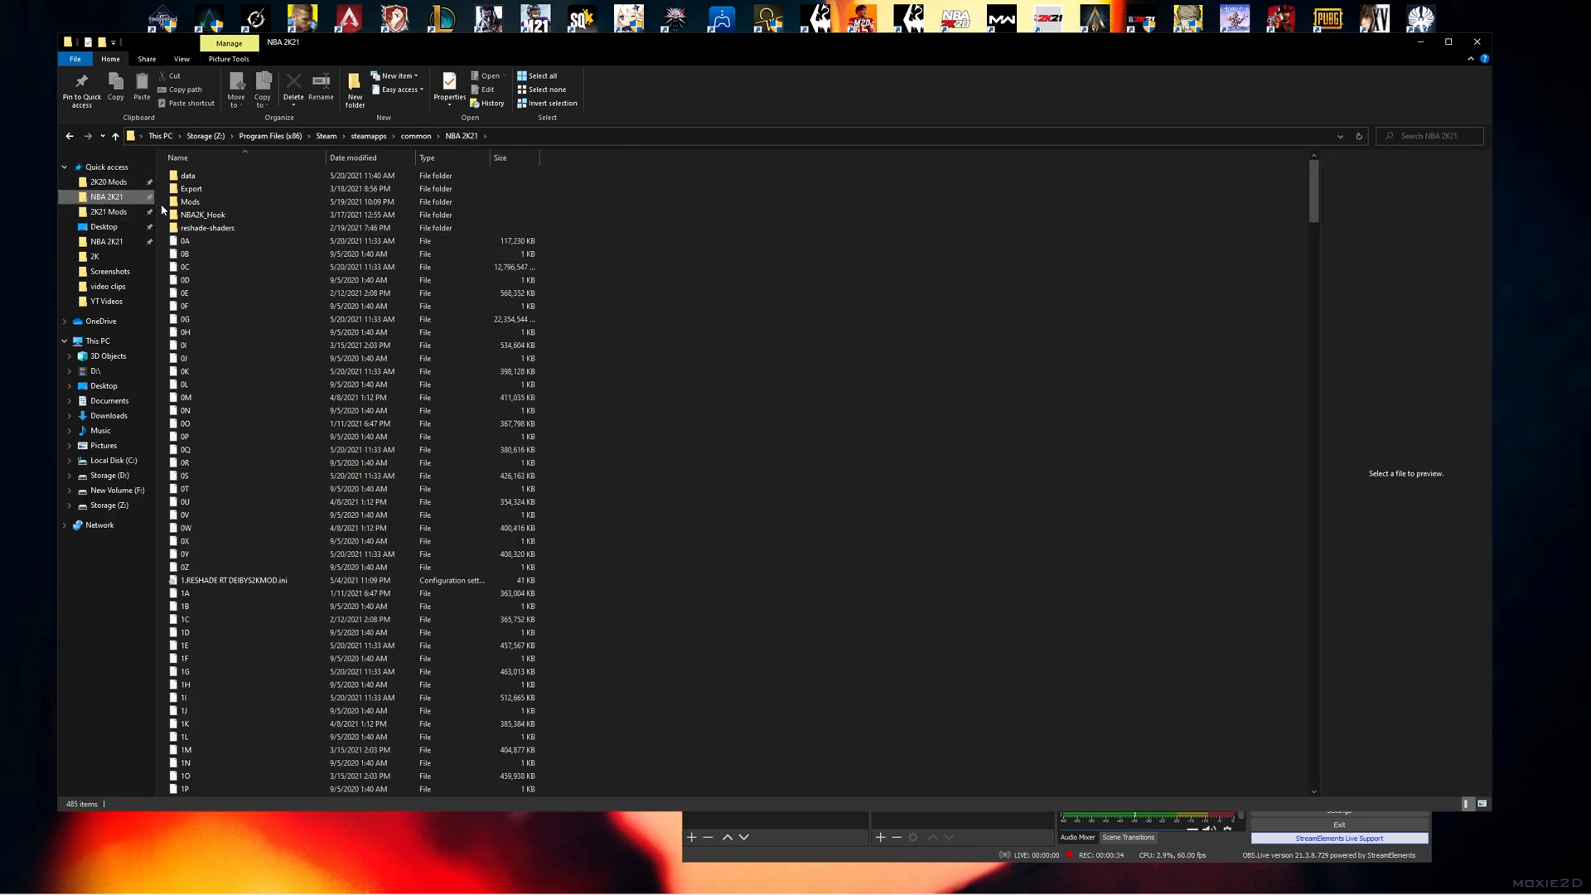
# - Rename the Mods folder in the NBA 2K21 install folder to Mods32
pyautogui.click(206, 202)
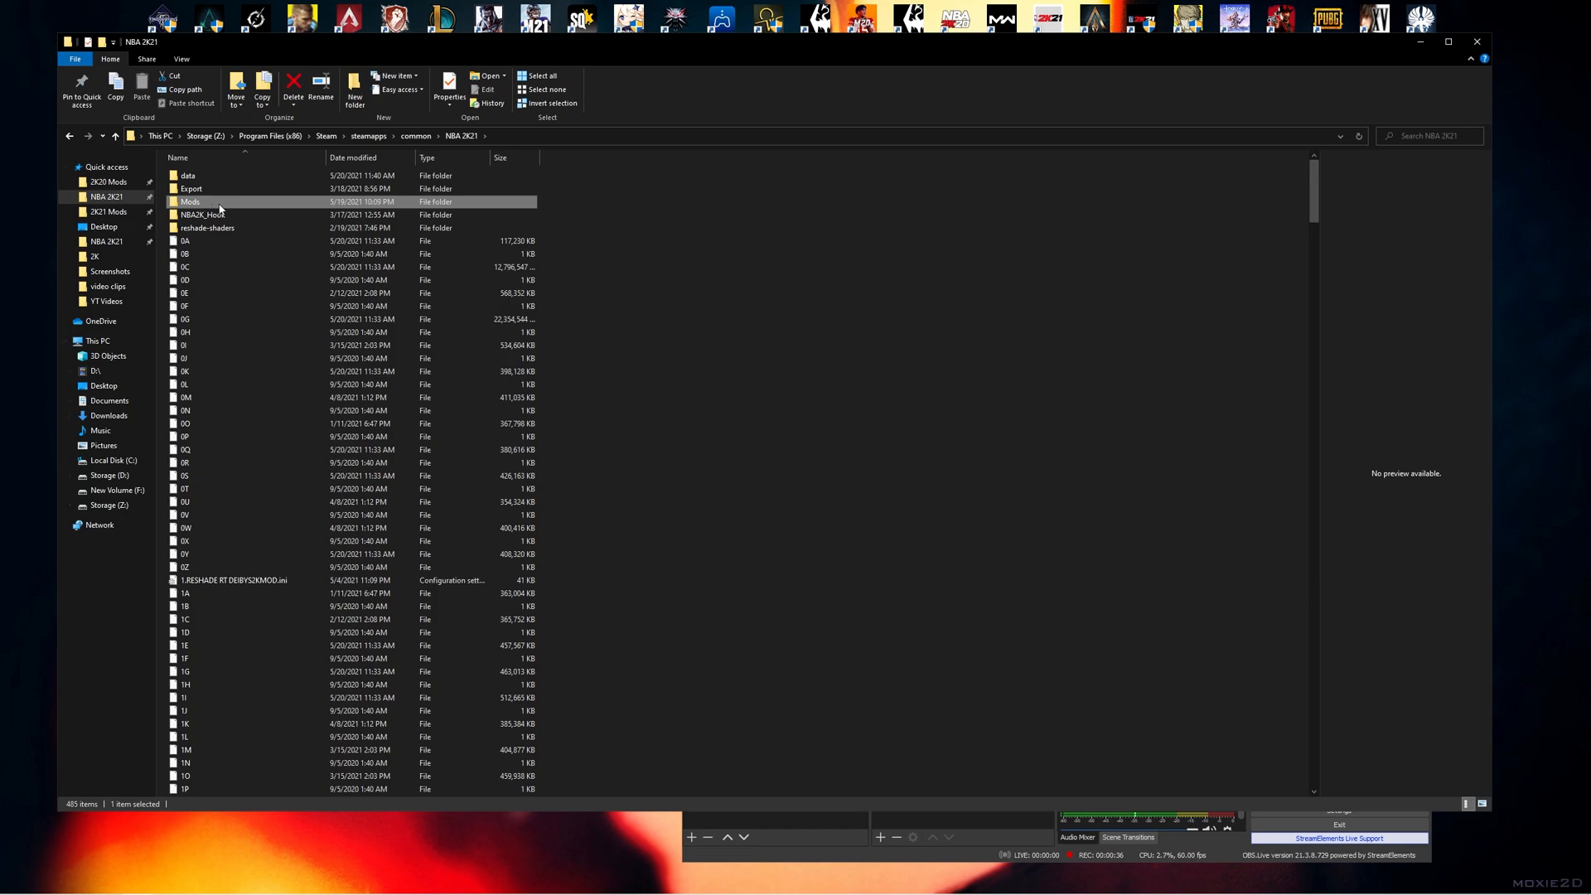
pyautogui.click(205, 202)
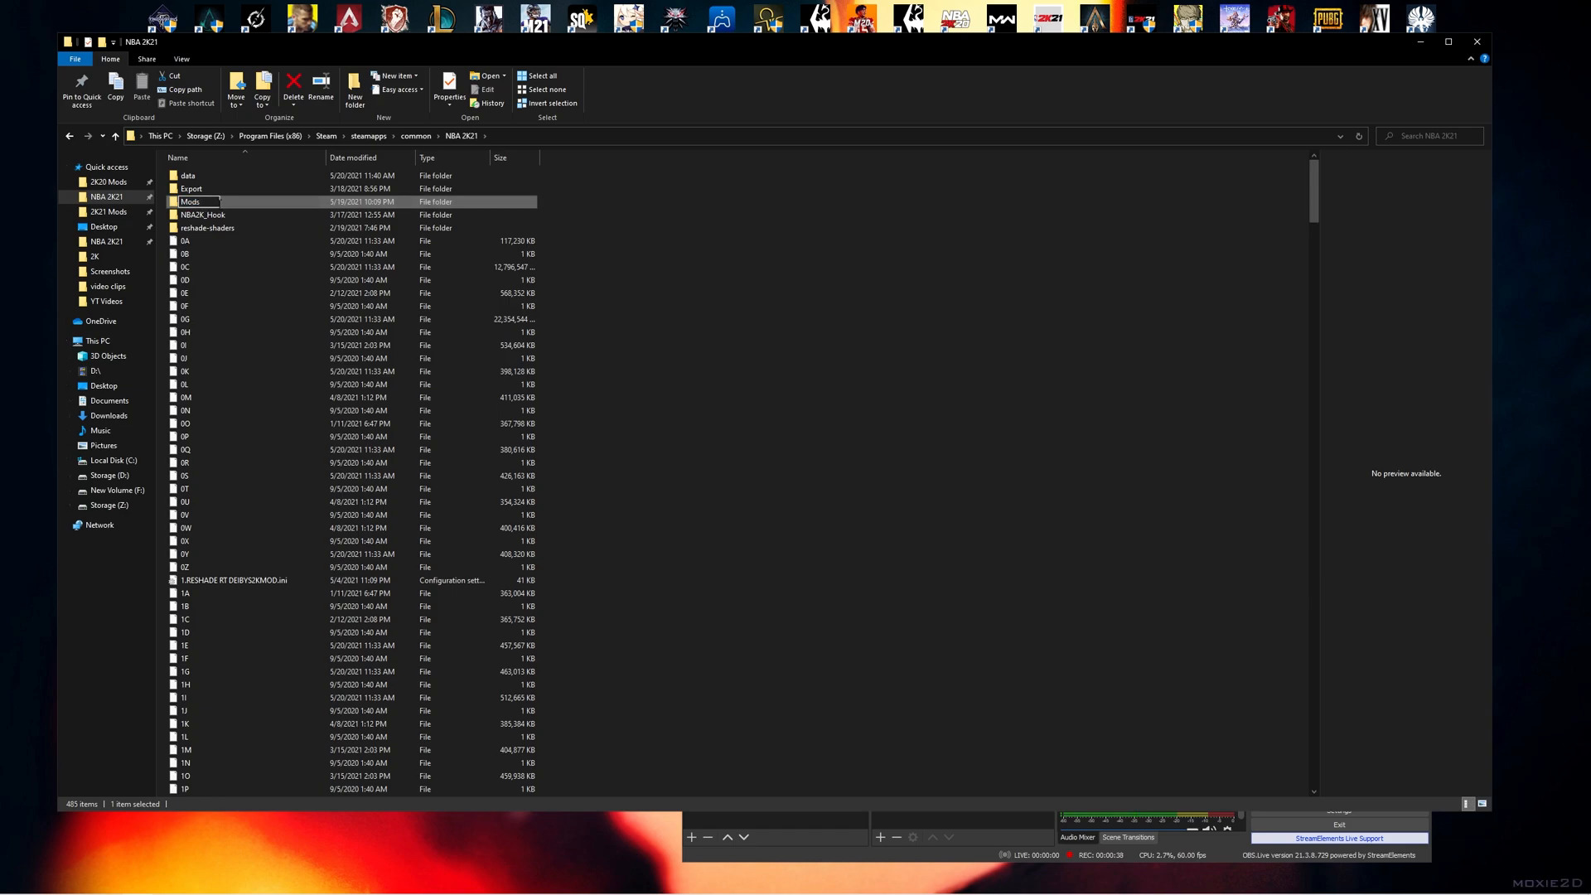
pyautogui.write('18')
pyautogui.press('Return')
pyautogui.click(747, 282)
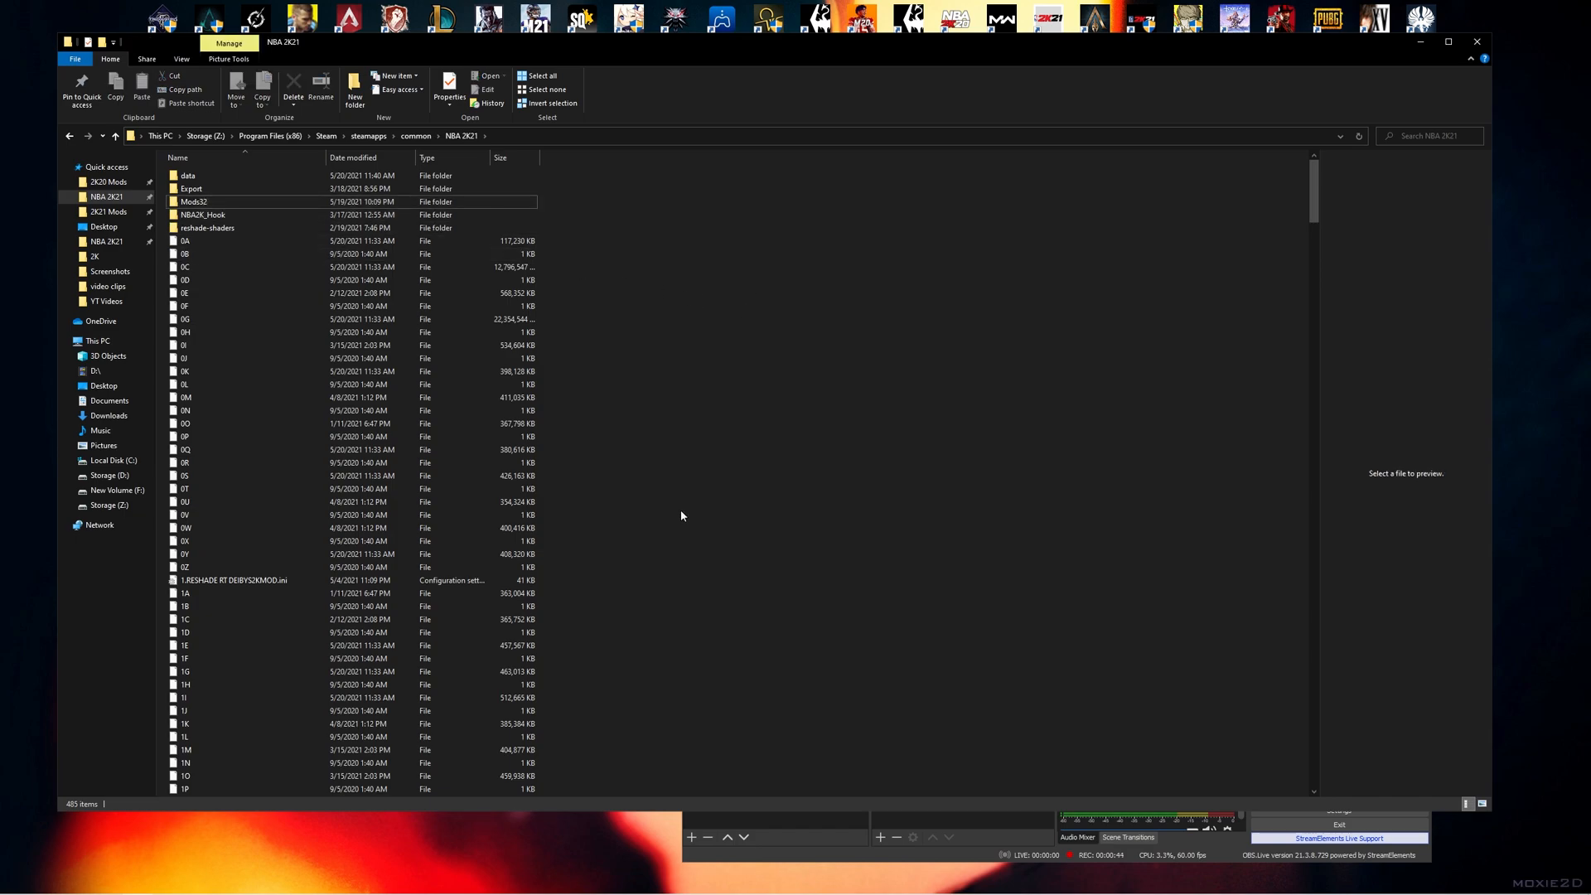
# - Minimize Explorer and return to NBA 2K21's main menu, settling on the Quick Play tile
pyautogui.click(1422, 44)
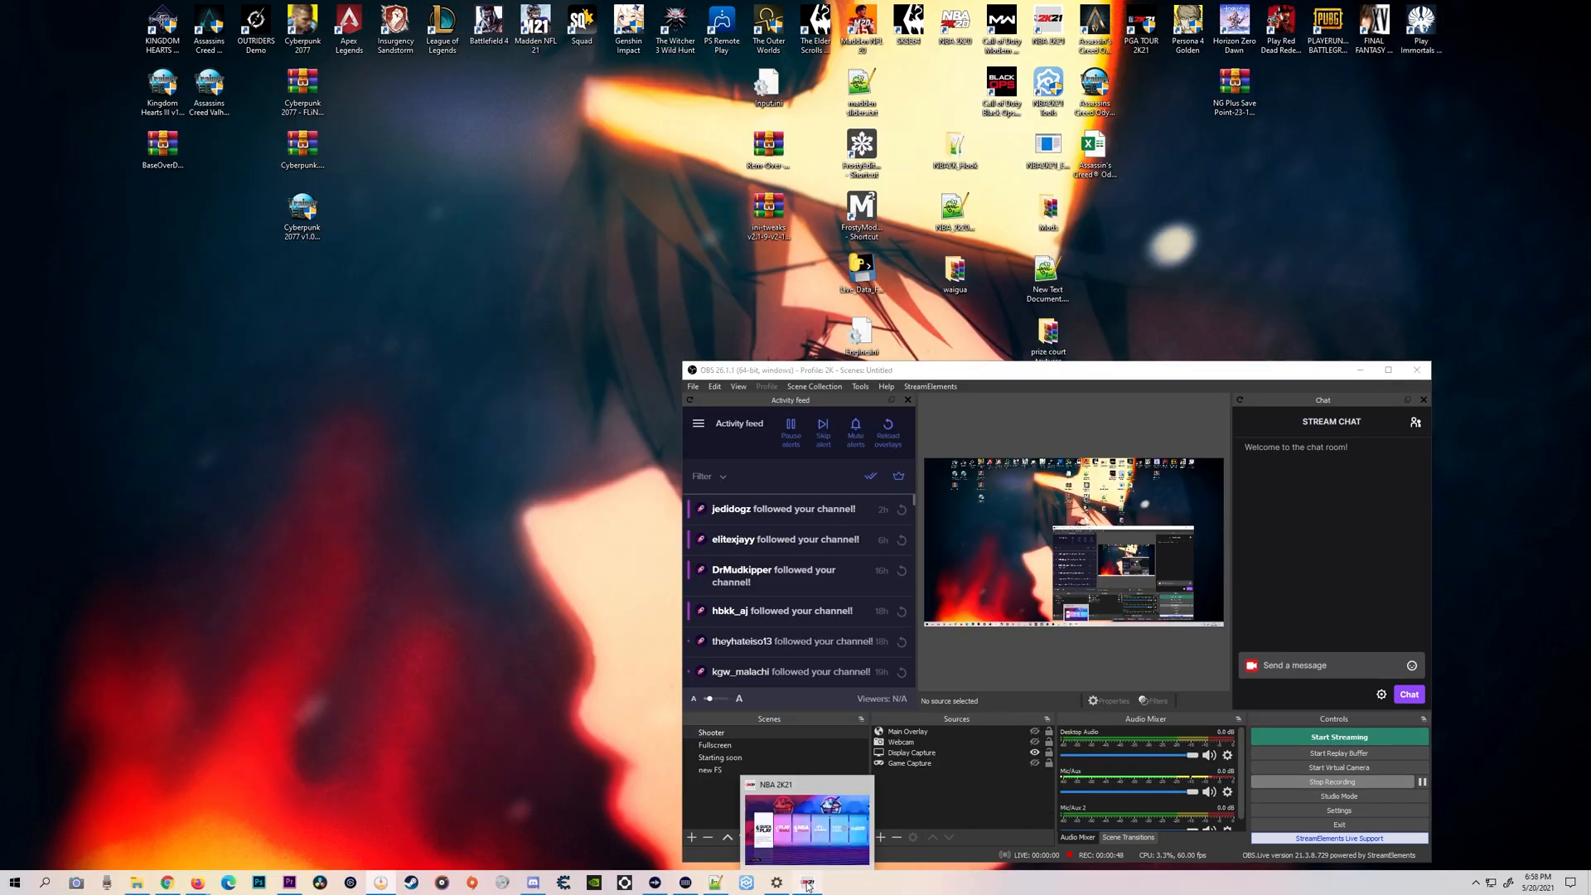
pyautogui.click(809, 885)
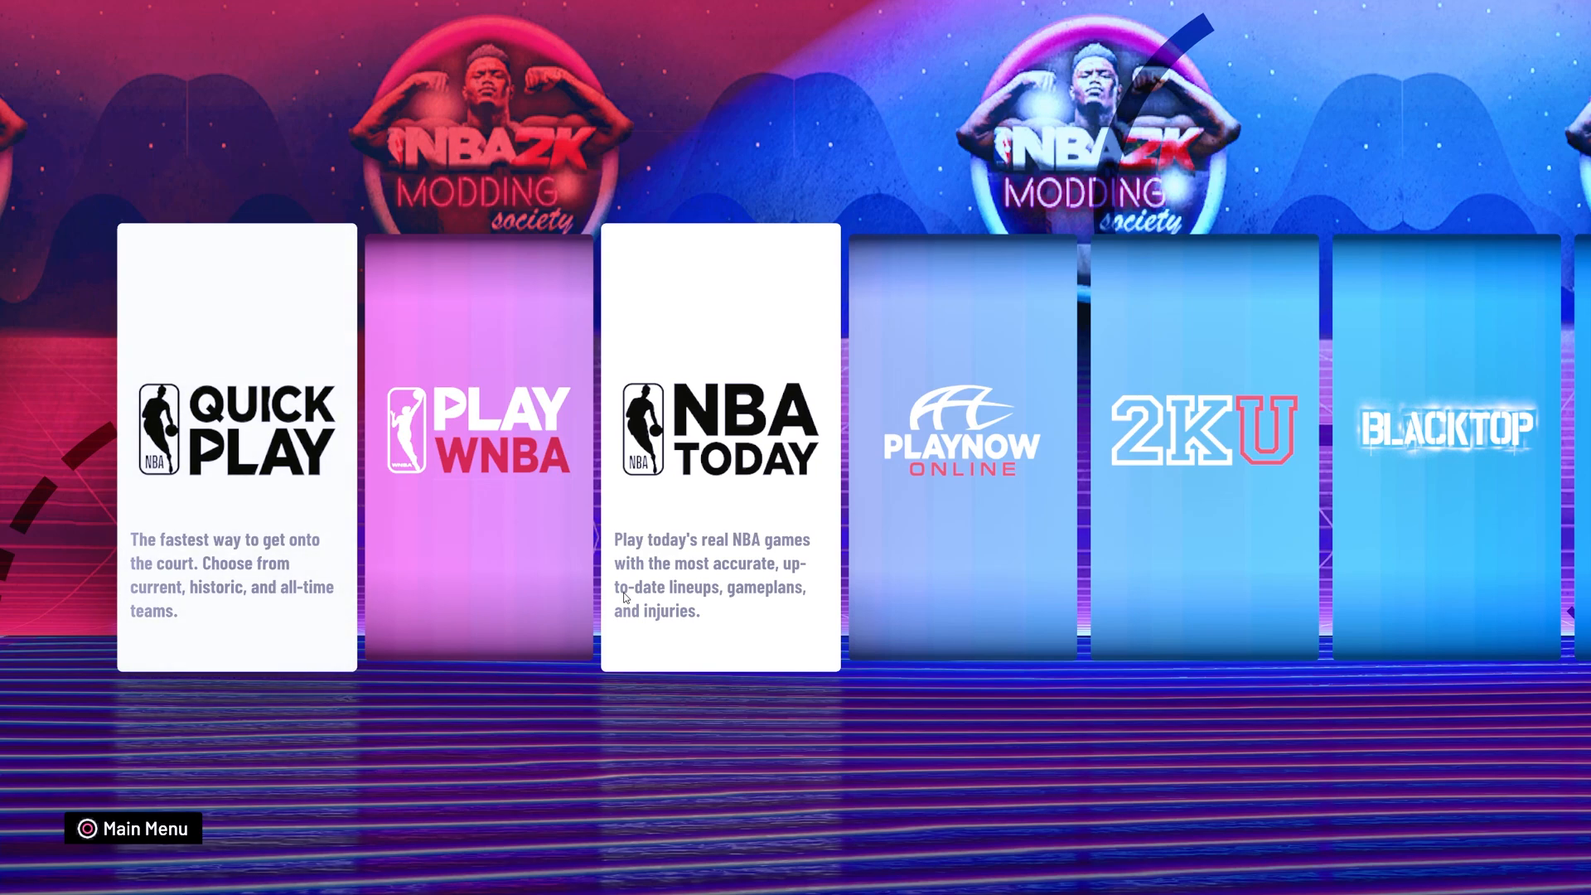
pyautogui.press('Right')
pyautogui.press('Left')
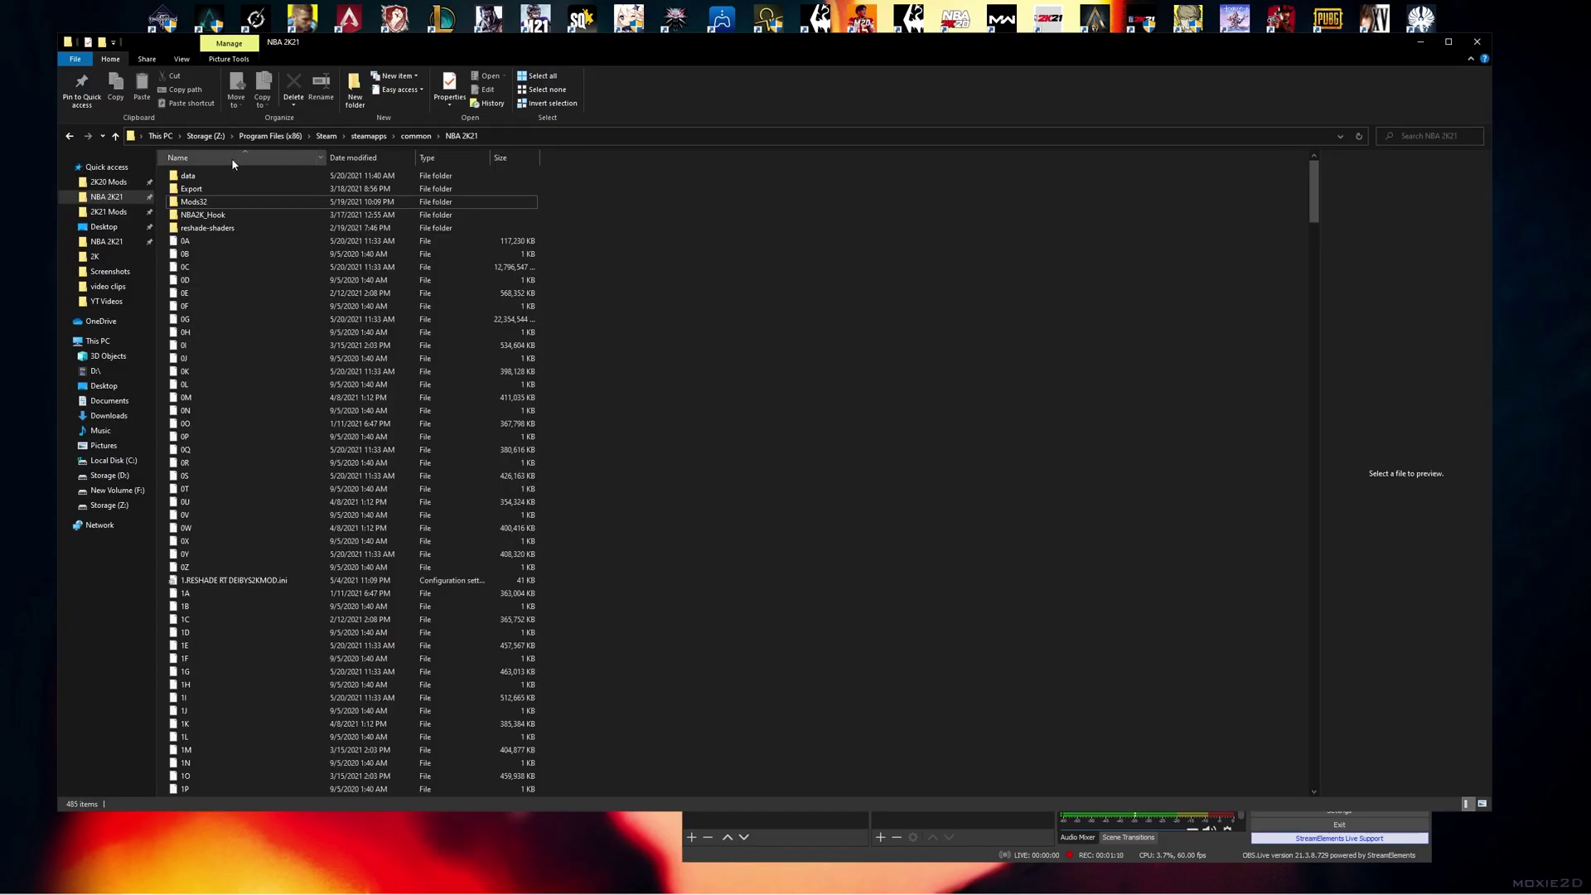
# - Rename the Mods32 folder back to Mods by removing the extra characters
pyautogui.click(199, 202)
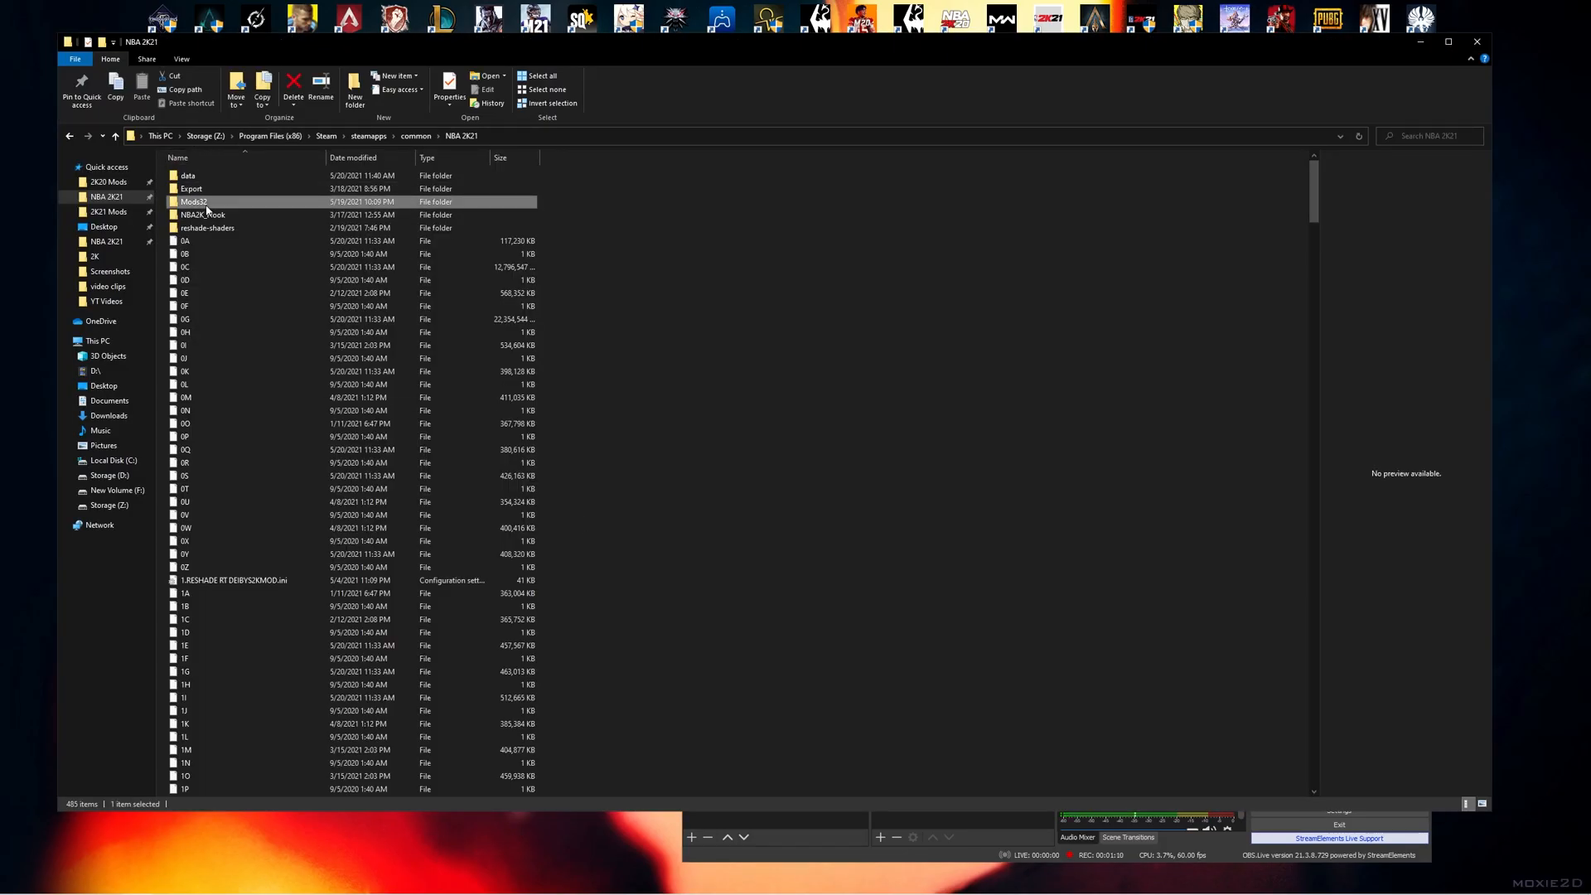
pyautogui.click(199, 202)
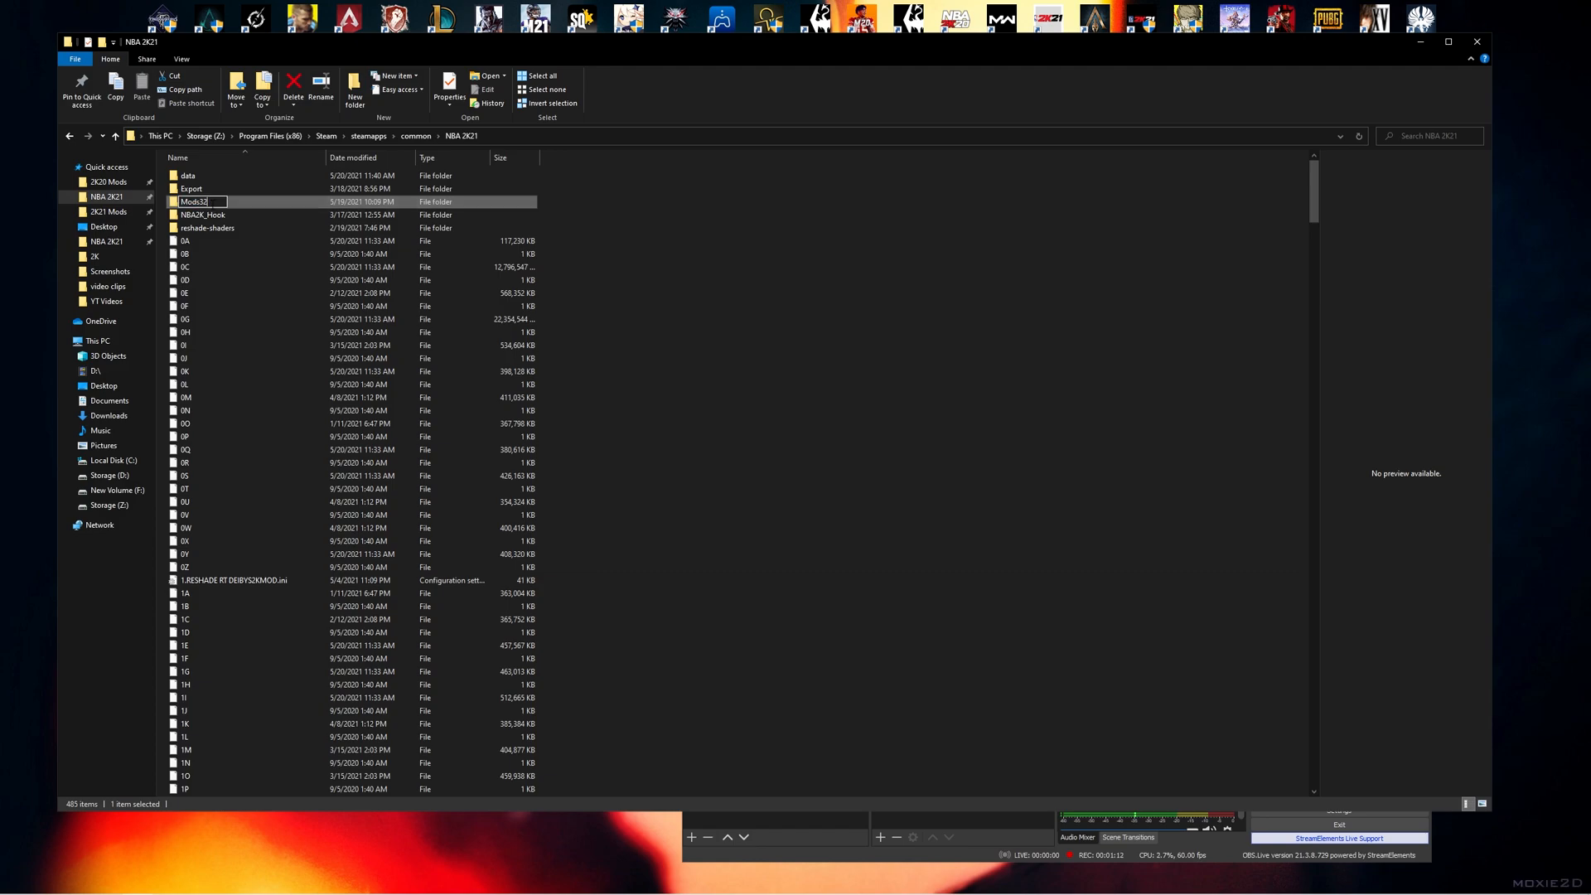
pyautogui.press('BackSpace')
pyautogui.press('BackSpace')
pyautogui.click(776, 317)
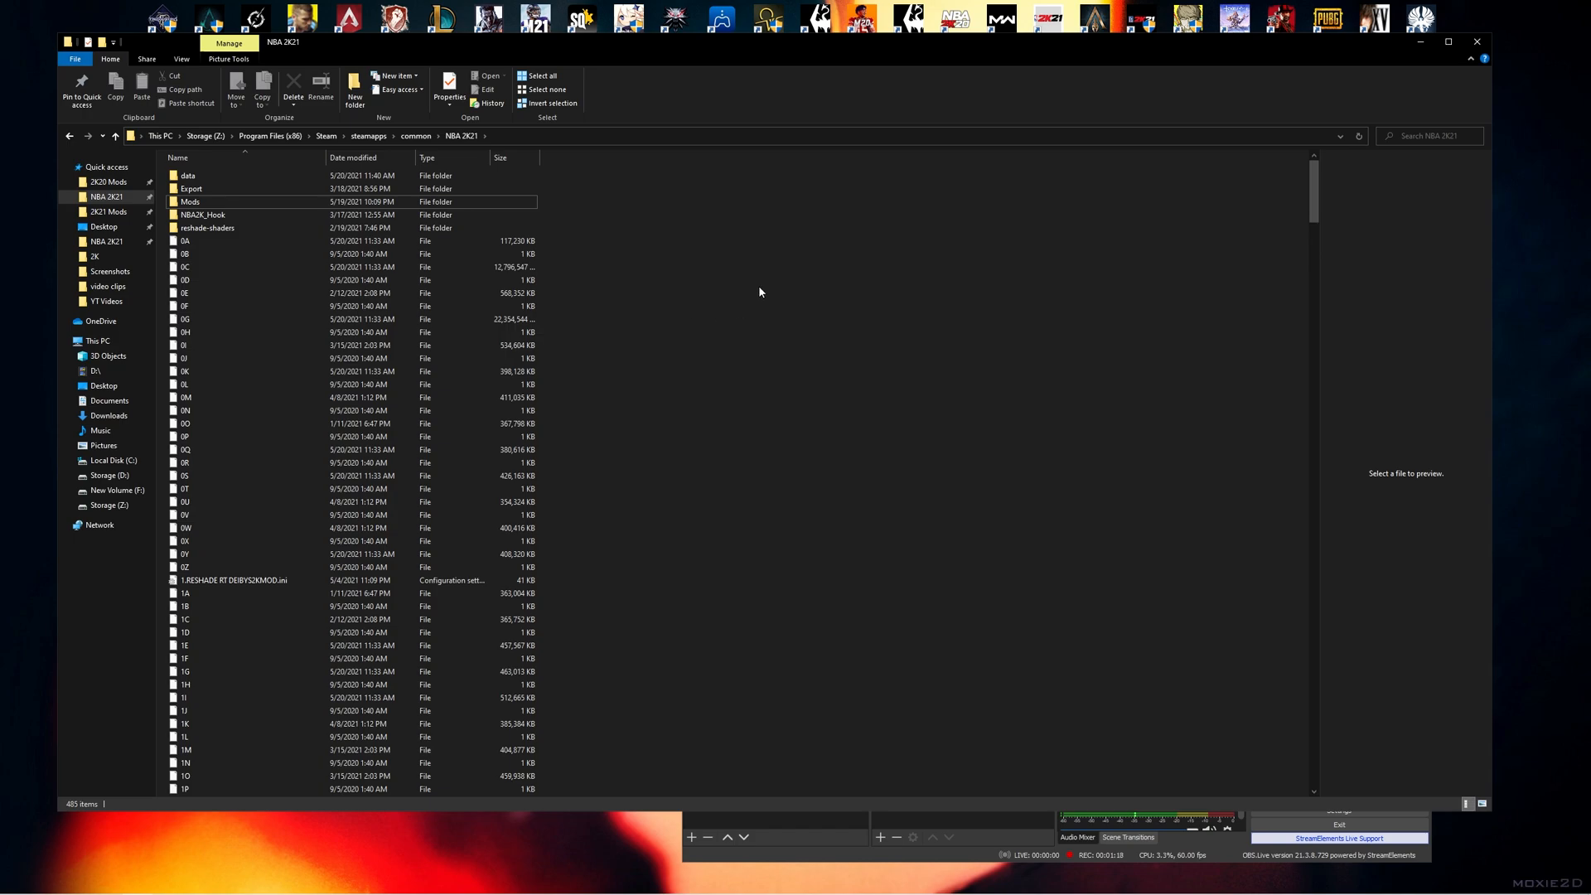
# - Close the Explorer window and move the OBS Studio window up toward the top centre
pyautogui.click(1473, 45)
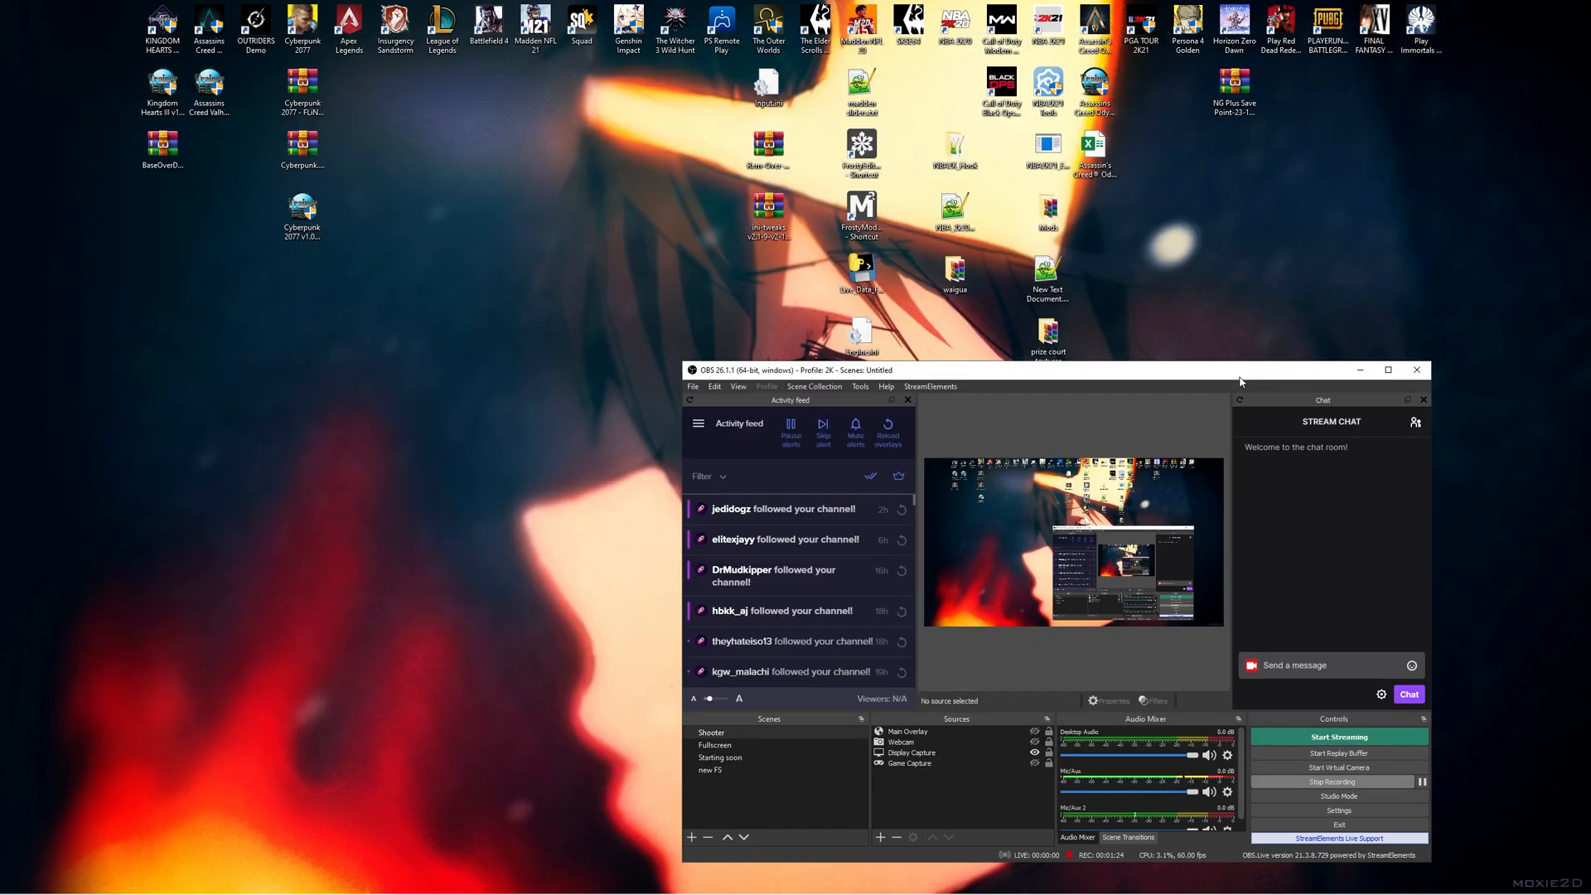
pyautogui.moveTo(1242, 373); pyautogui.dragTo(1009, 177)
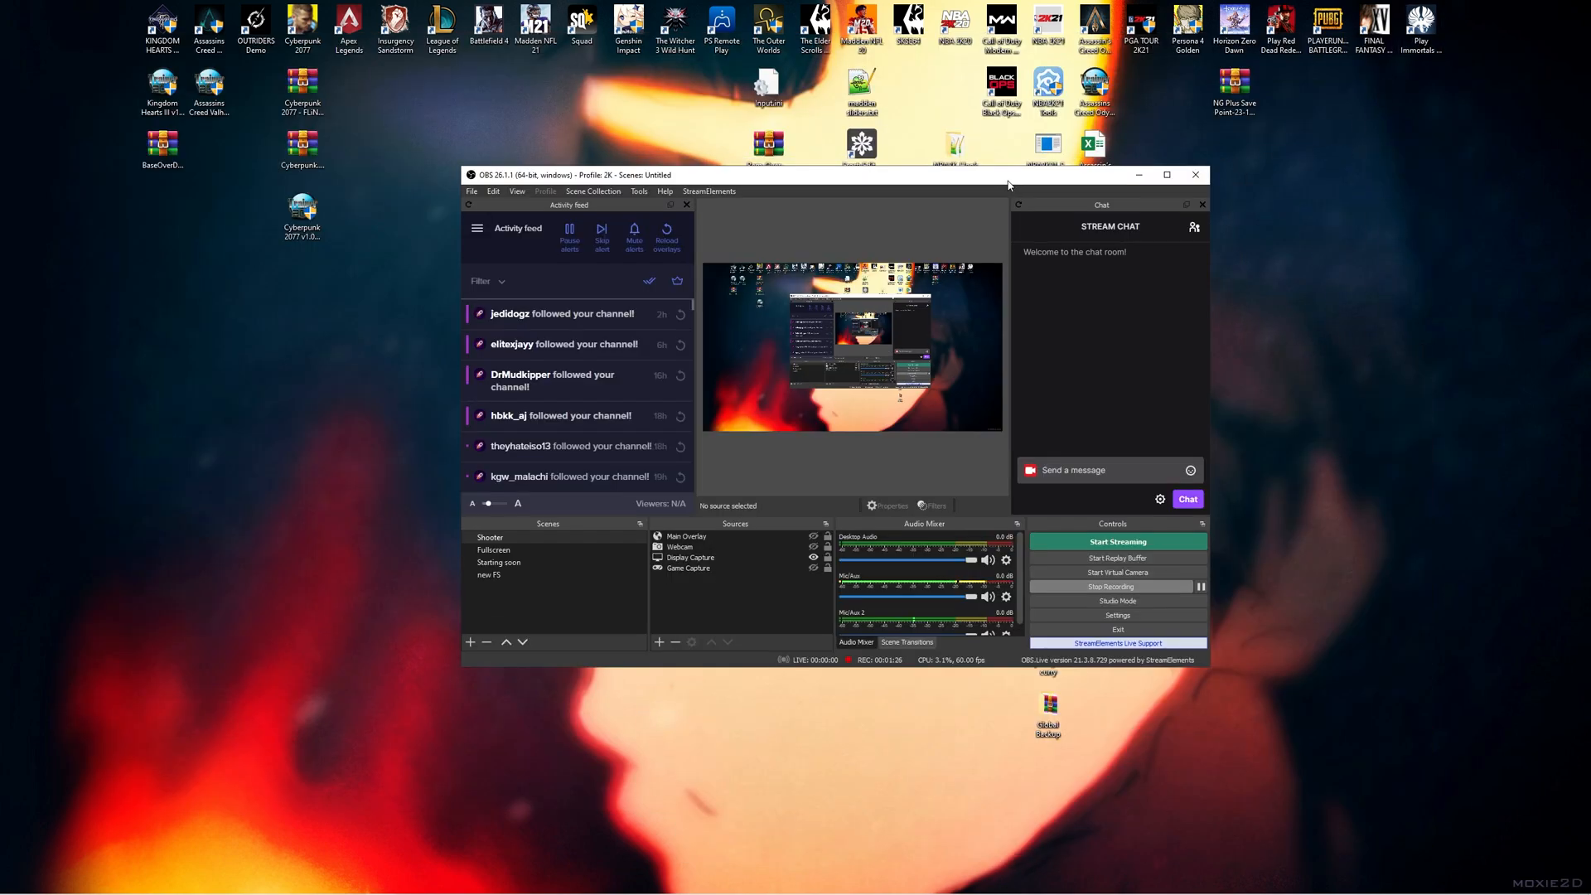